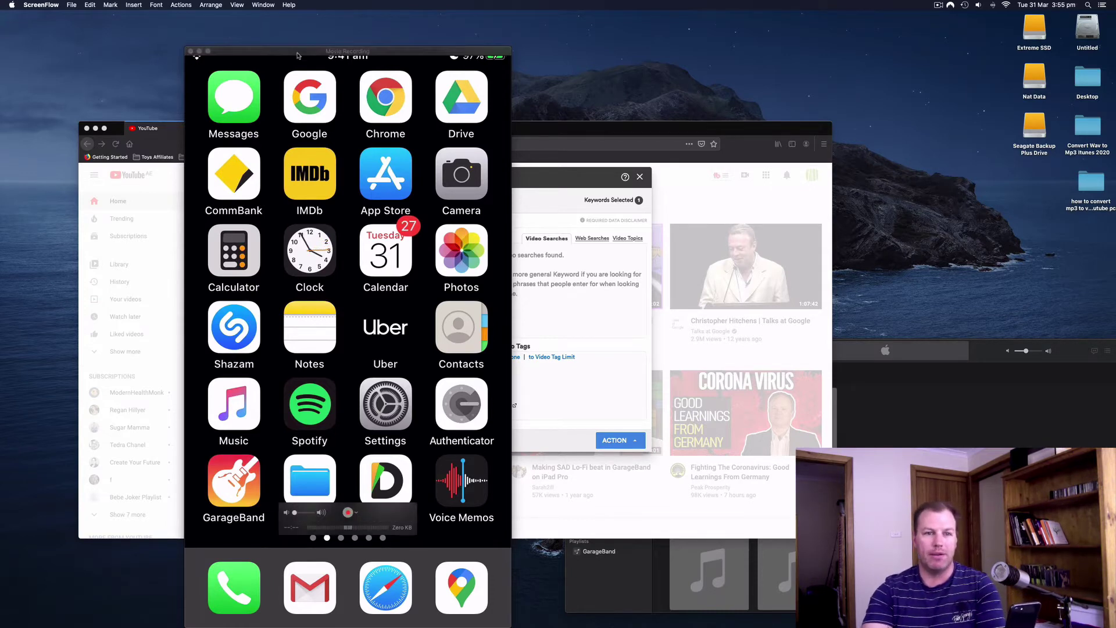
- Read the full TubeBuddy keyword about sending a voice memo on iPhone 11, then return to the iPhone mirror
left_click(601, 130)
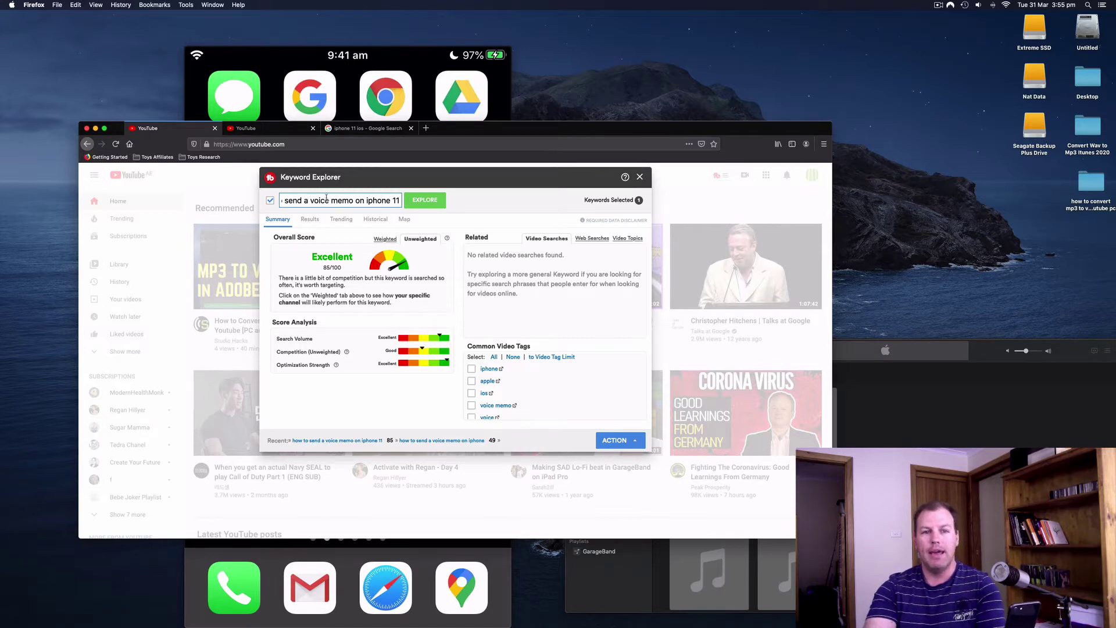
left_click_drag(296, 202, 270, 201)
left_click(344, 200)
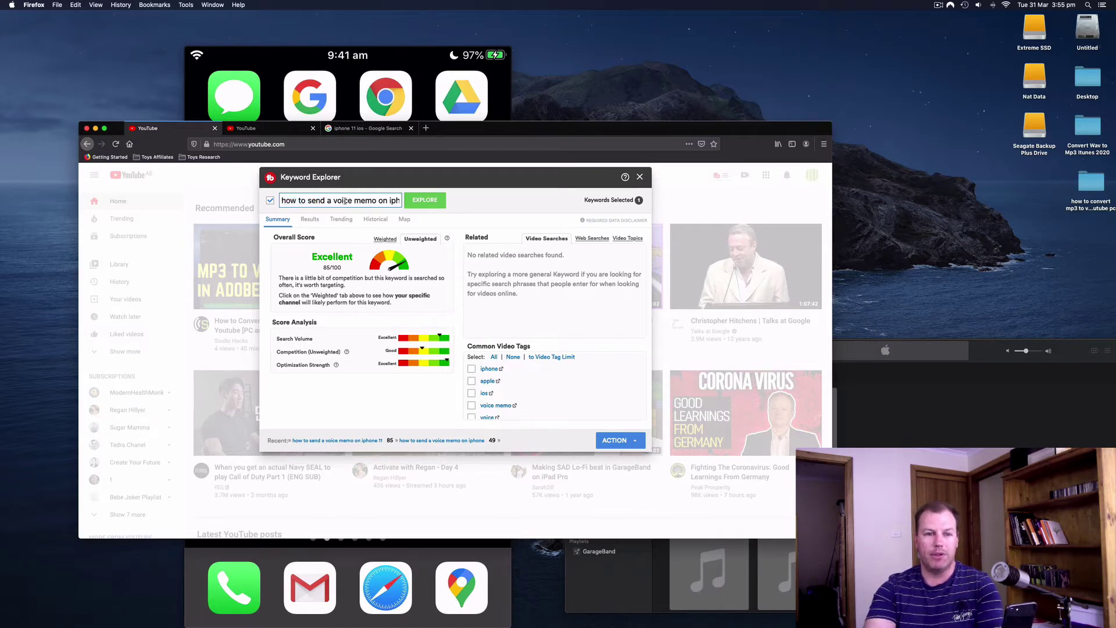
left_click_drag(385, 200, 434, 200)
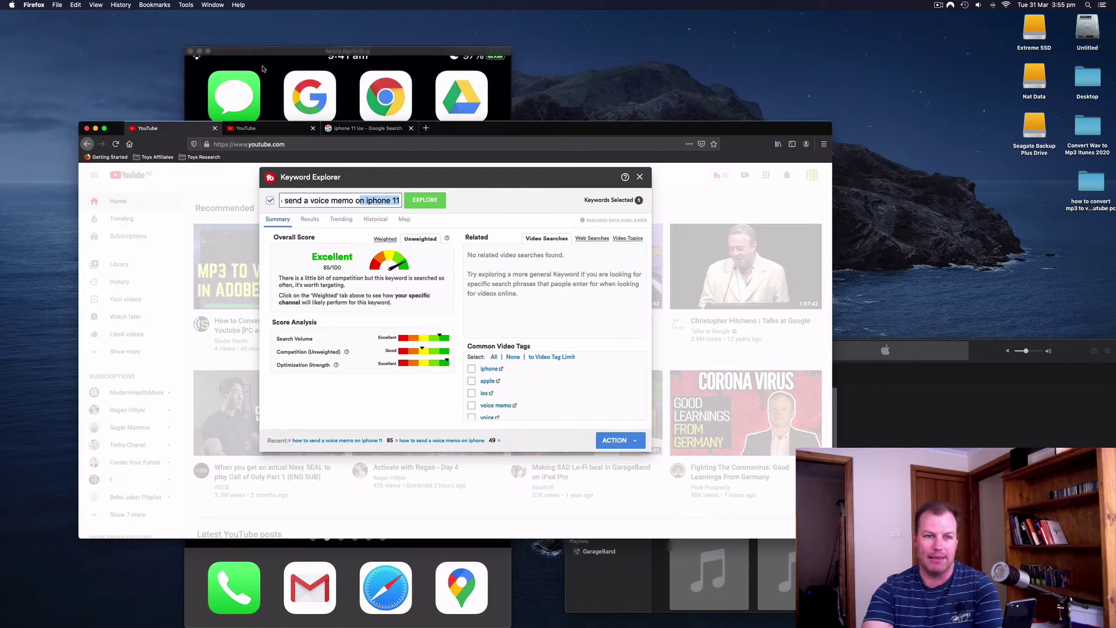
left_click(271, 49)
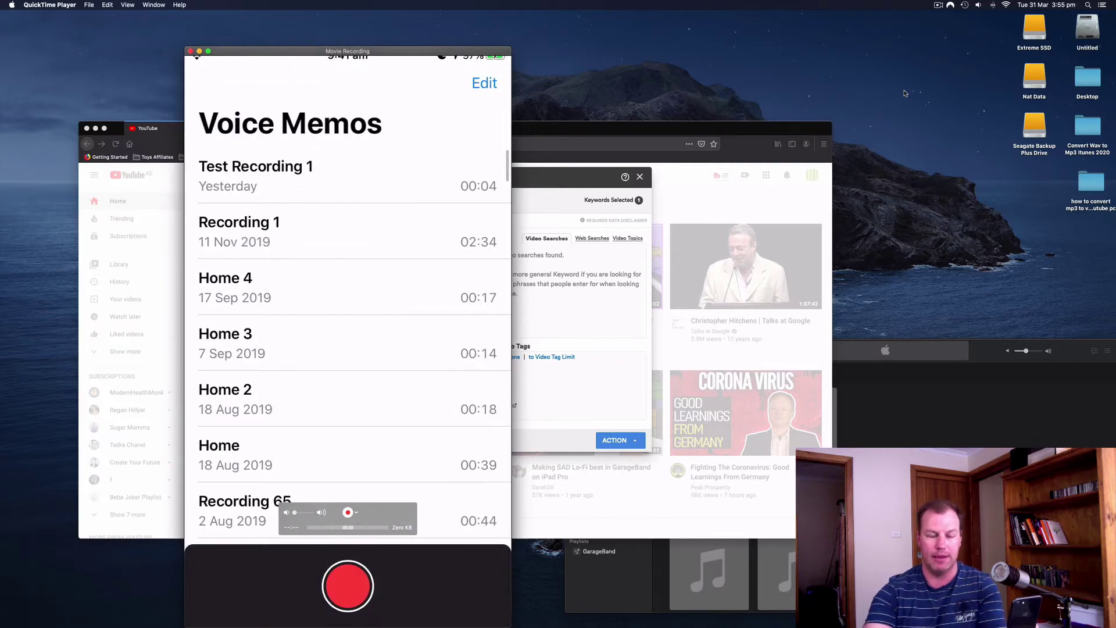
- Move the iPhone mirror window higher on screen and minimize the YouTube browser window
left_click_drag(271, 51, 274, 21)
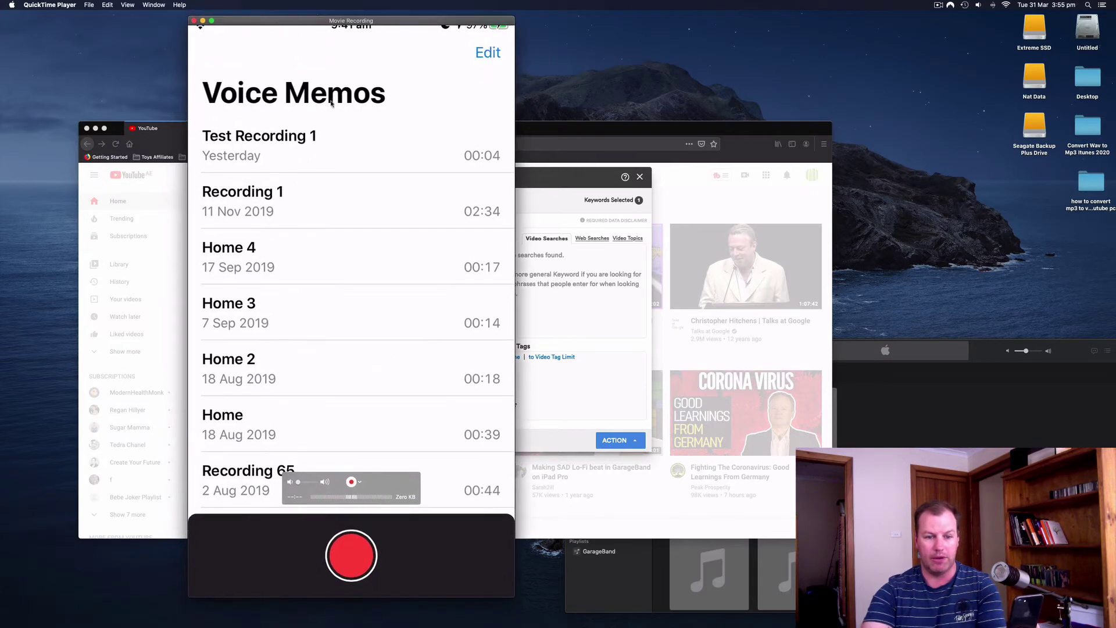
left_click(687, 84)
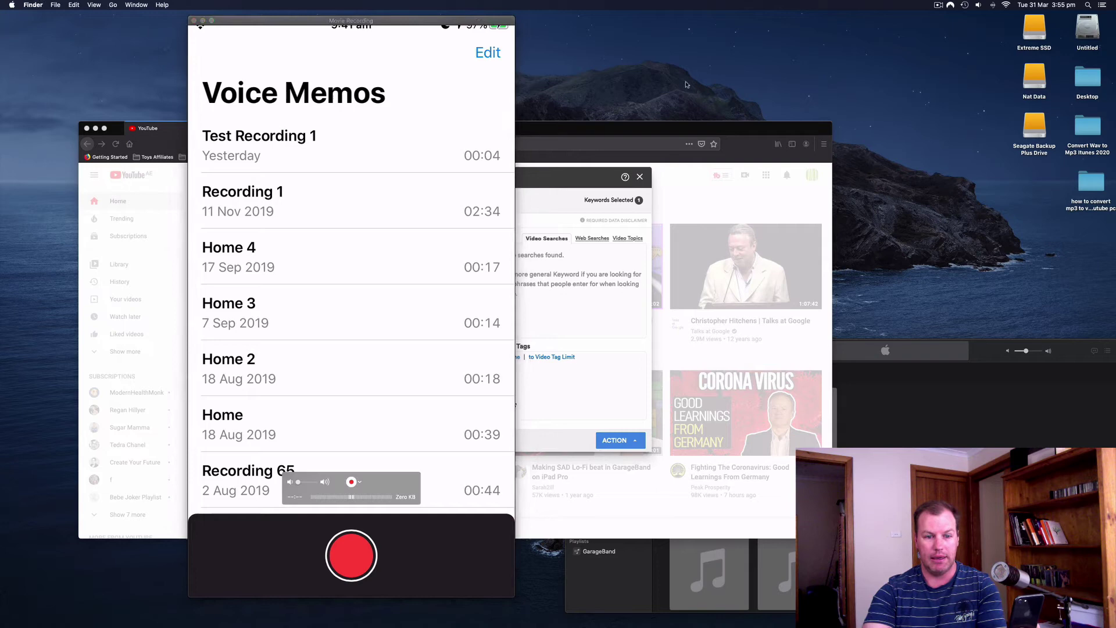
left_click(456, 350)
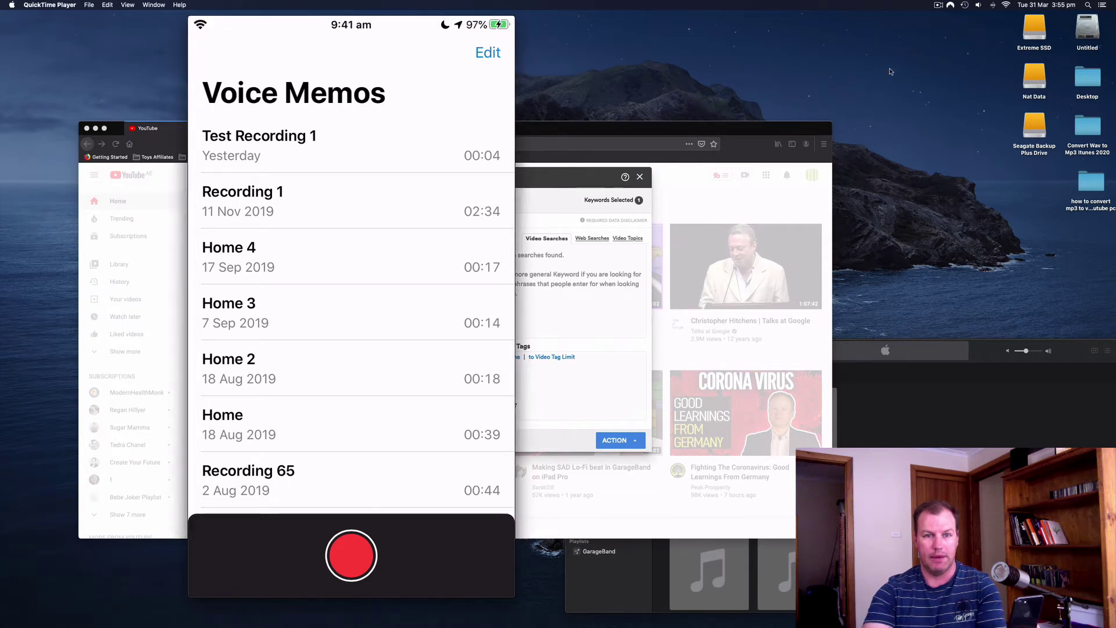
left_click(96, 128)
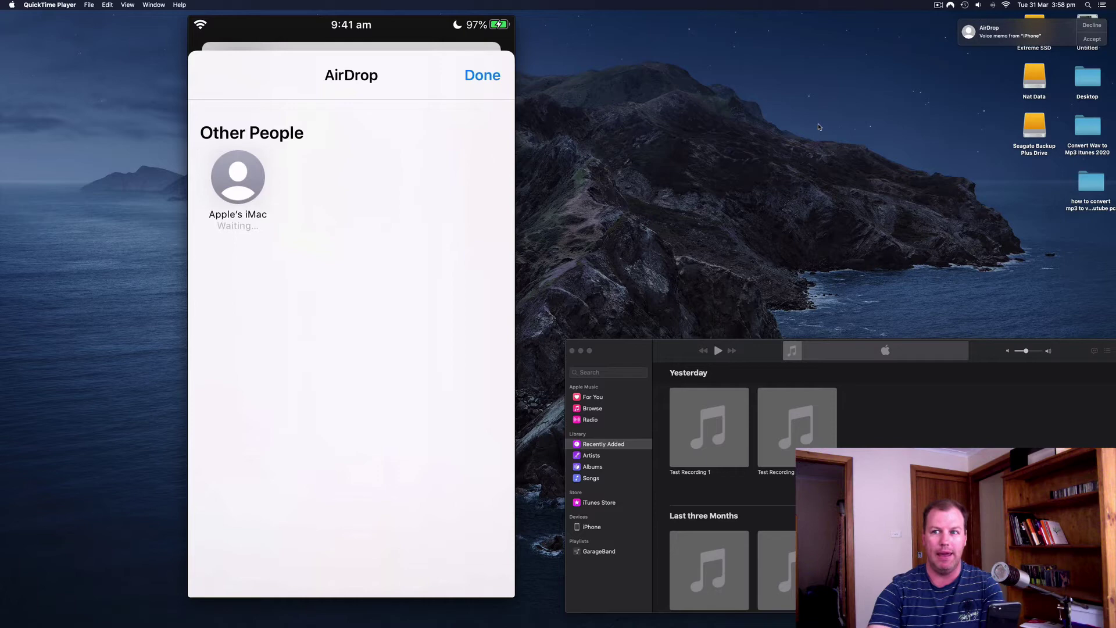
- Accept the incoming Test voice memo AirDrop on the Mac
left_click(1092, 39)
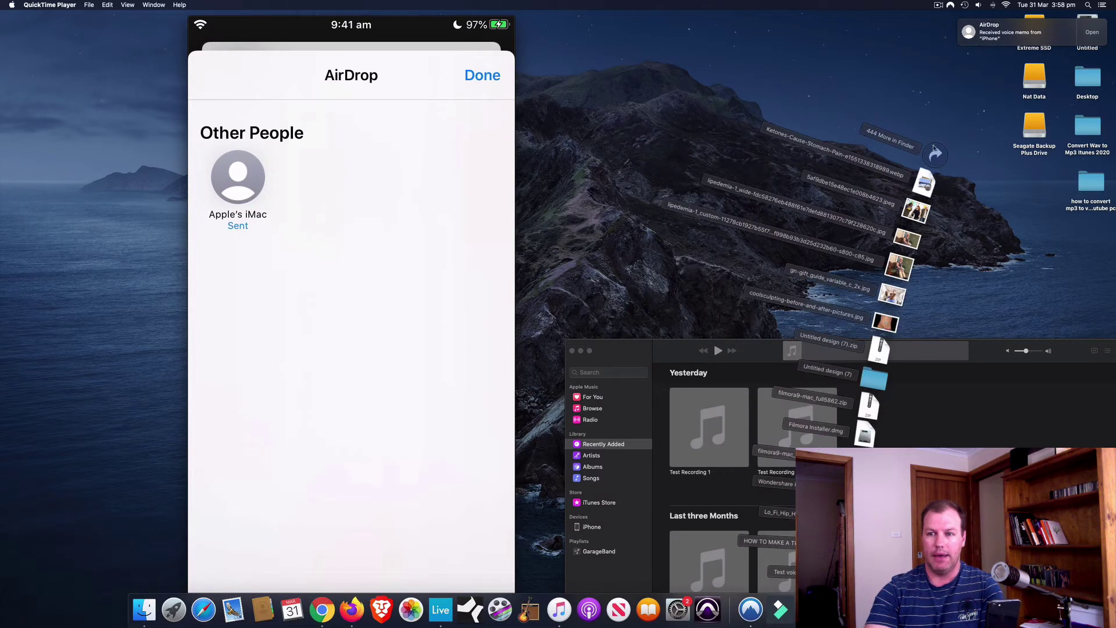
- Move Test voice memo.m4a from Downloads onto the desktop and close the Downloads window
left_click(935, 153)
key("super+n")
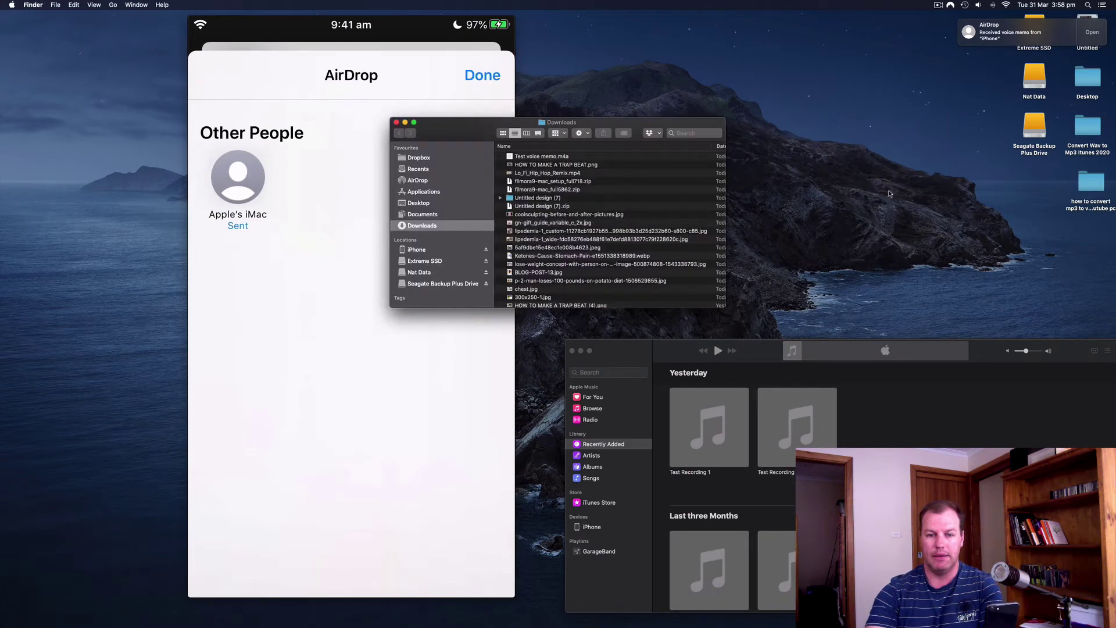
left_click_drag(526, 158, 851, 148)
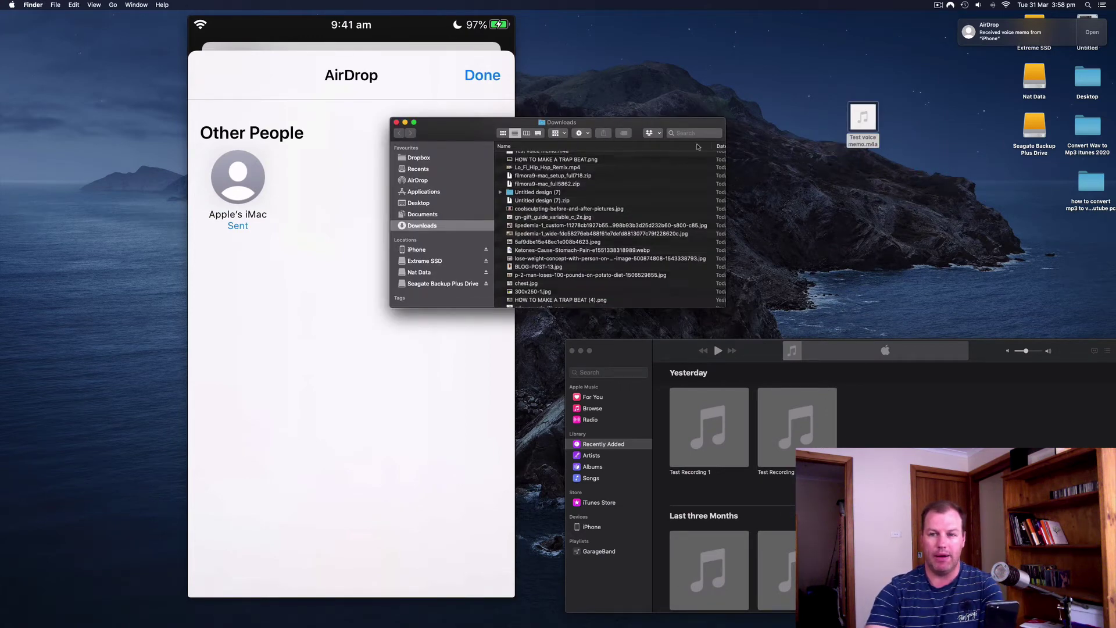
left_click(405, 122)
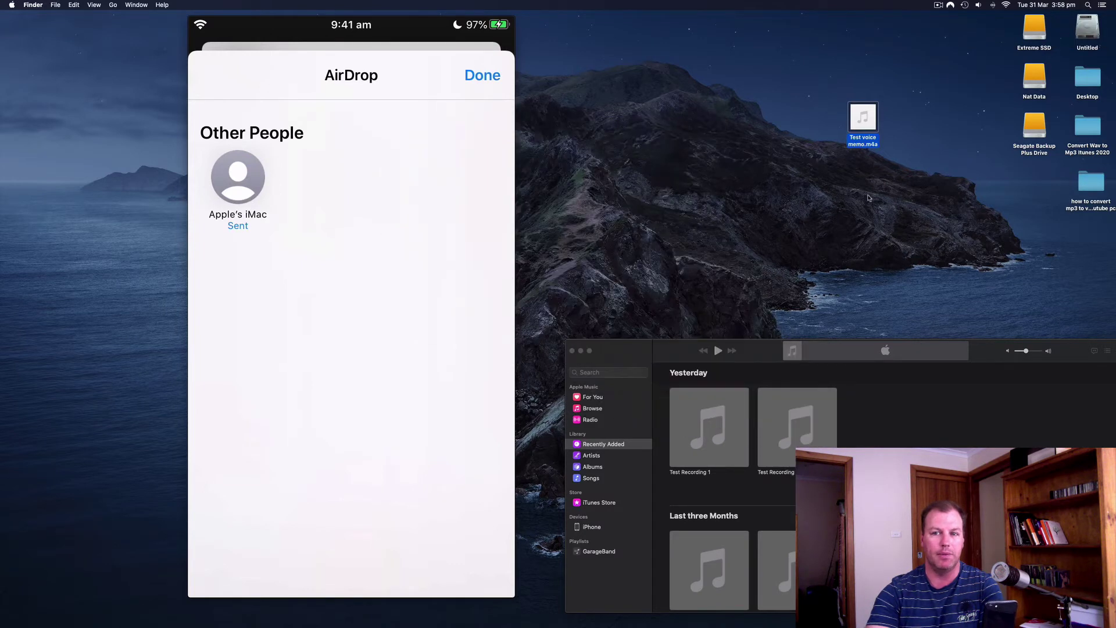
- Open the desktop Test voice memo.m4a with Pro Audio Converter
left_click(814, 100)
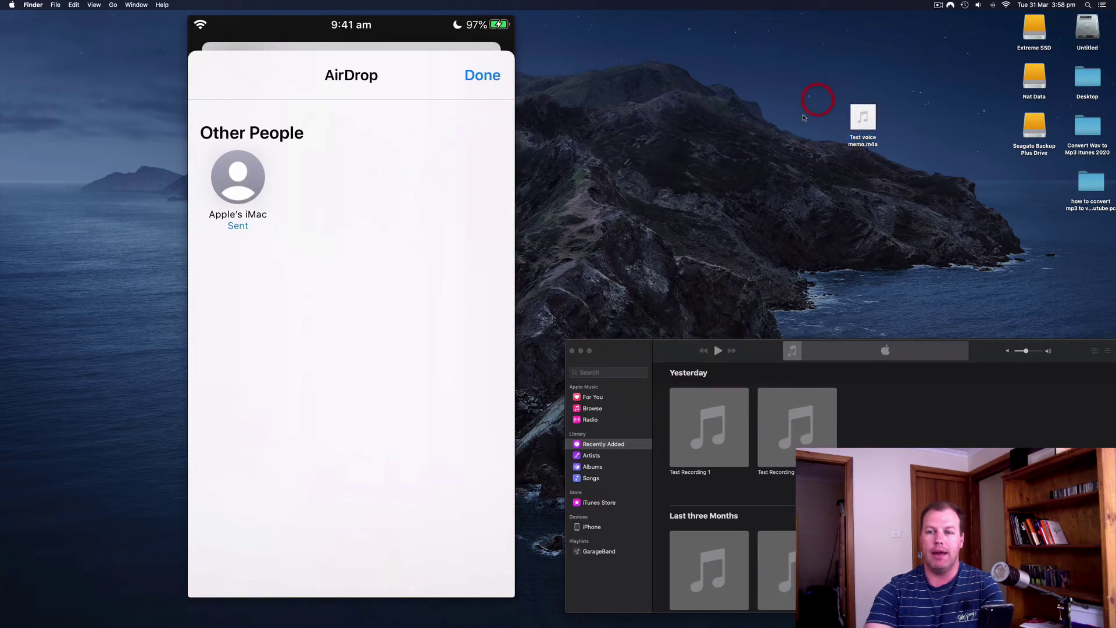
left_click(858, 112)
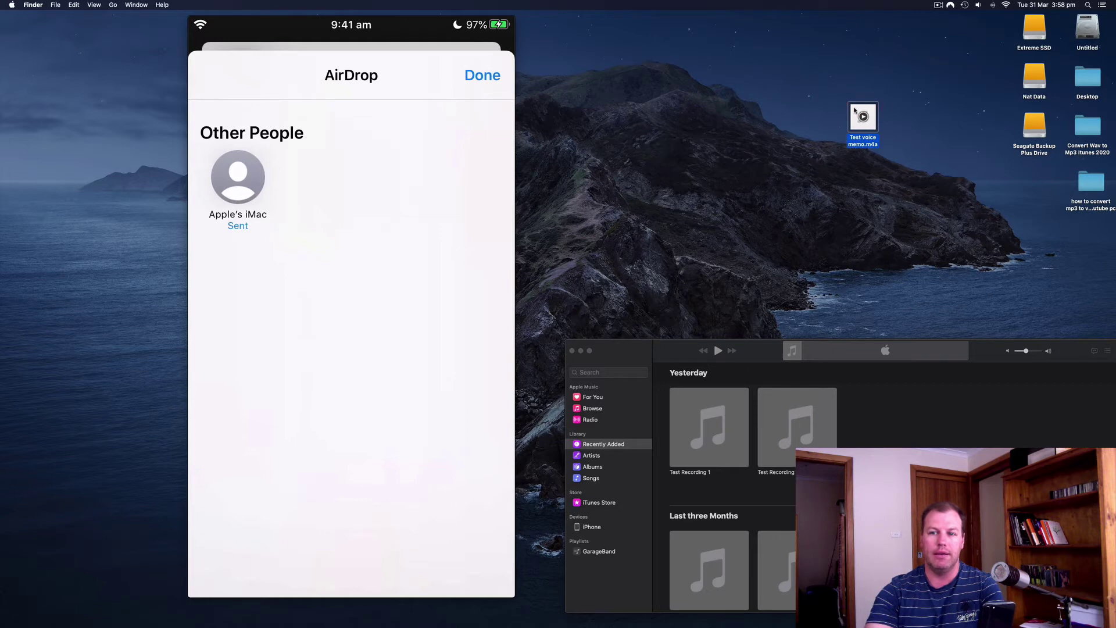
right_click(858, 112)
mouse_move(879, 120)
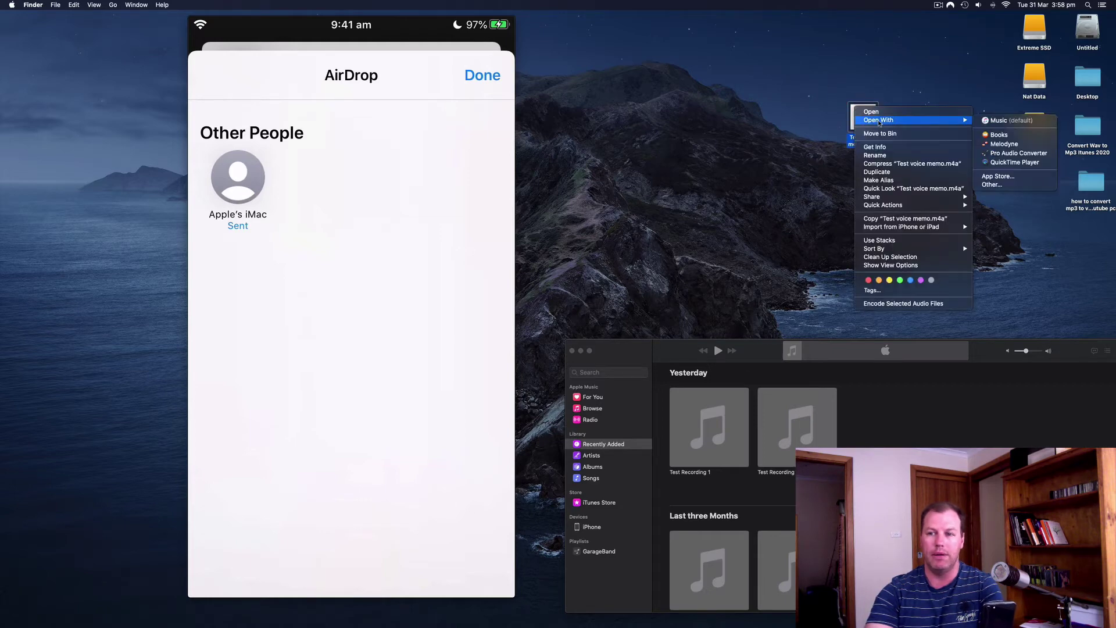
left_click(998, 154)
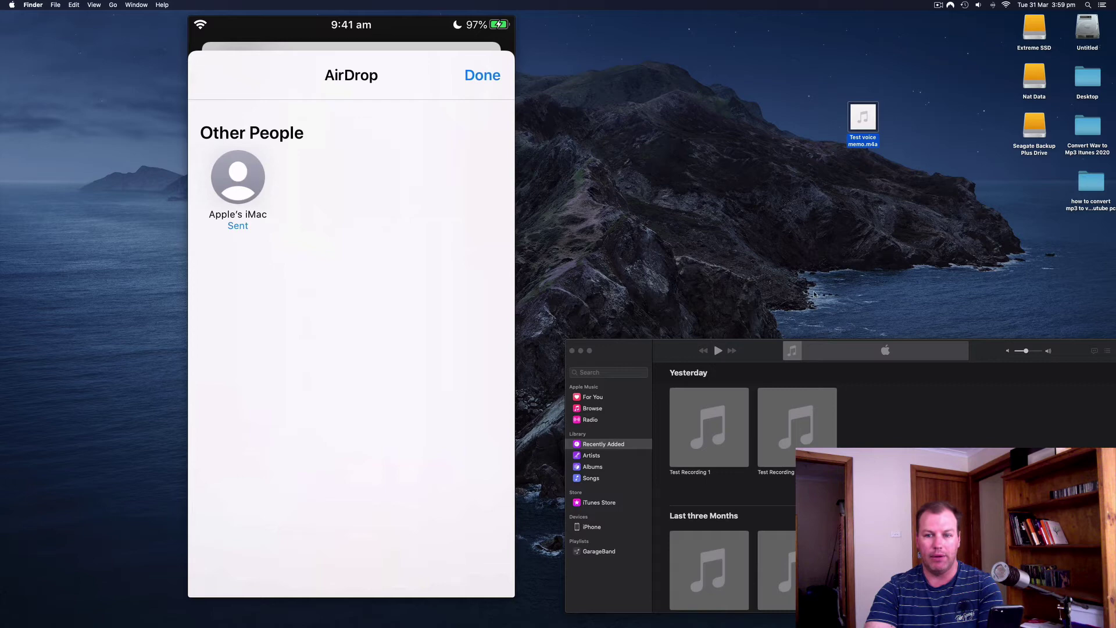
- Center the Music window, import Test voice memo.m4a into Recently Added, and open its album page
left_click_drag(638, 350, 398, 208)
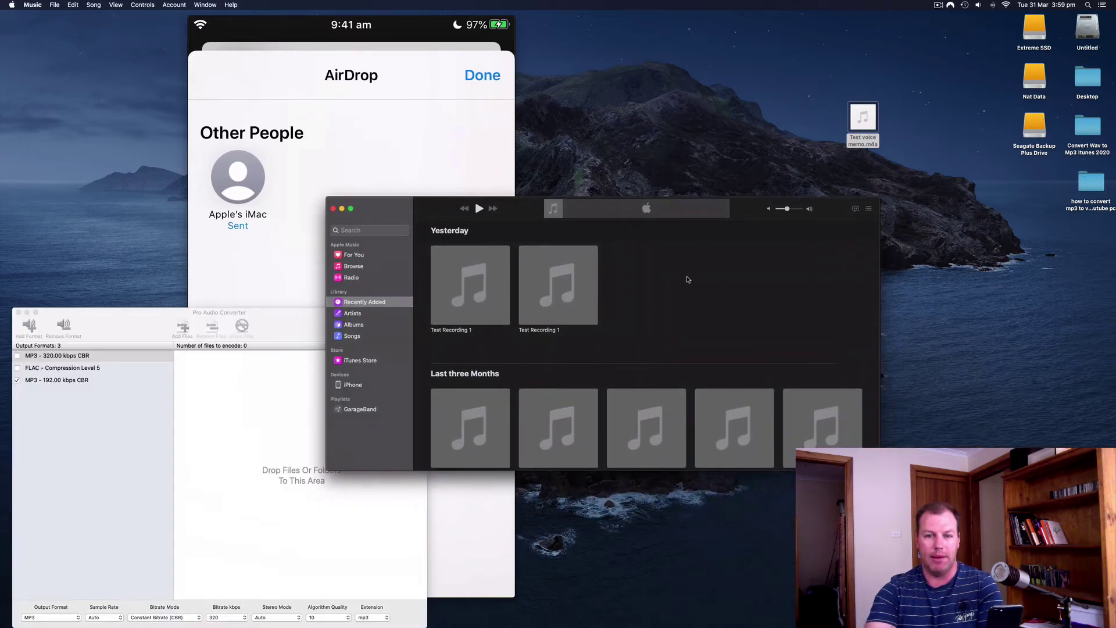
left_click_drag(861, 115, 661, 289)
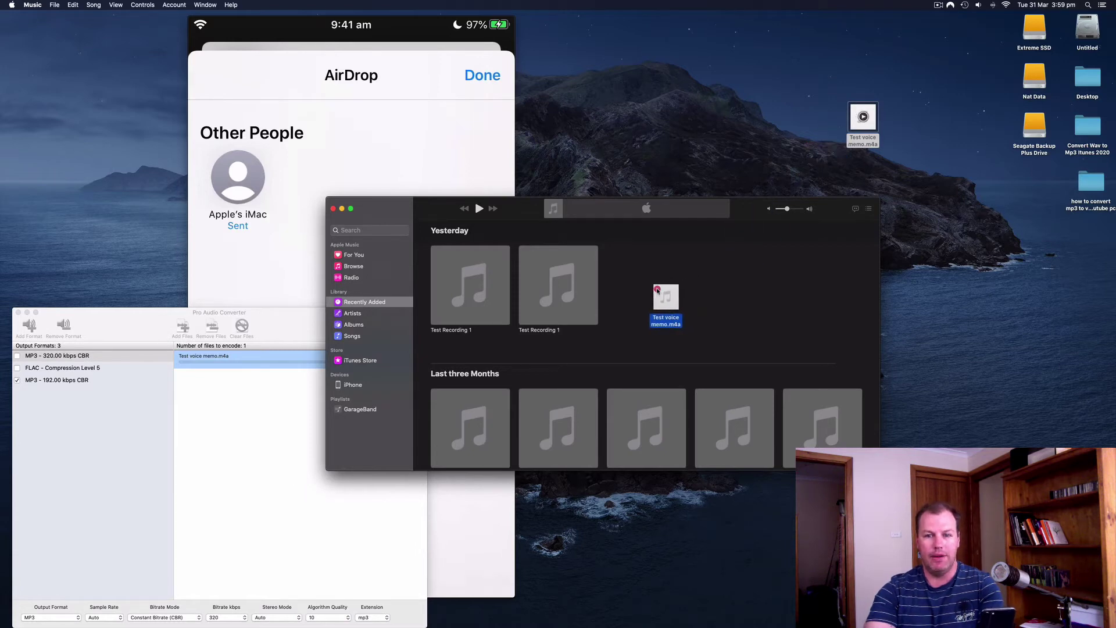
left_click_drag(657, 289, 660, 287)
left_click_drag(863, 123, 360, 308)
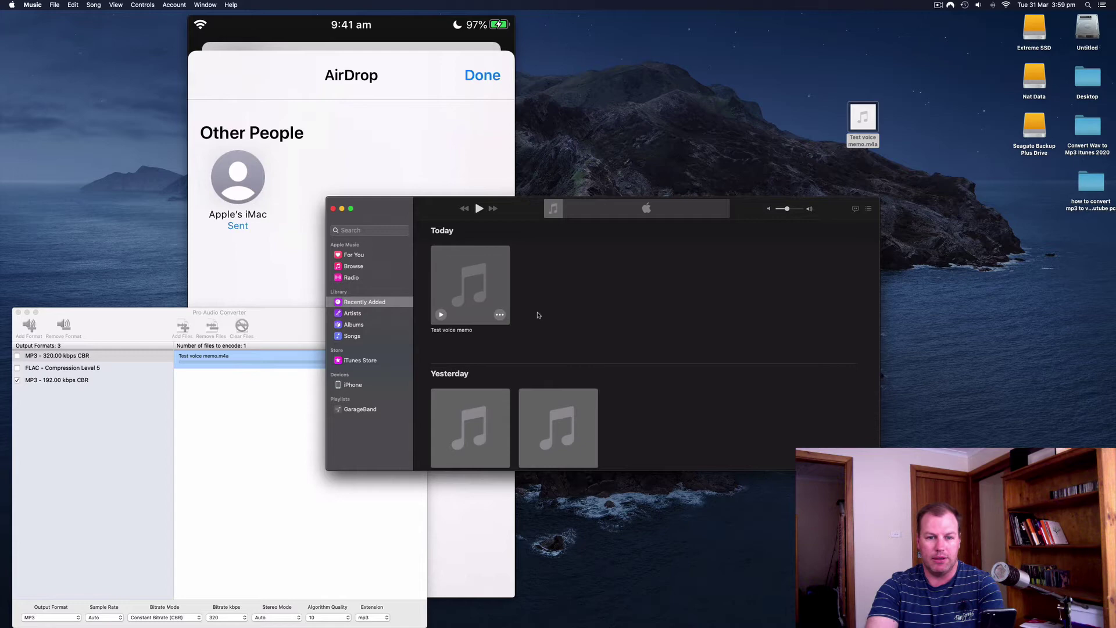
left_click(472, 267)
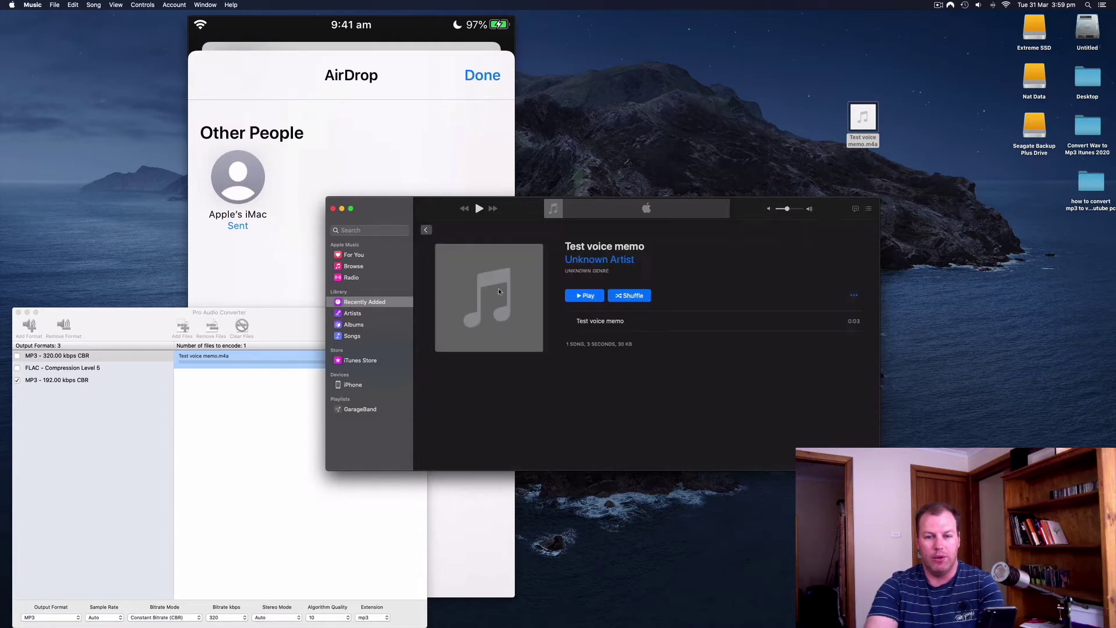
- Set Music's Files > Import Settings to use the MP3 Encoder instead of WAV
left_click(622, 322)
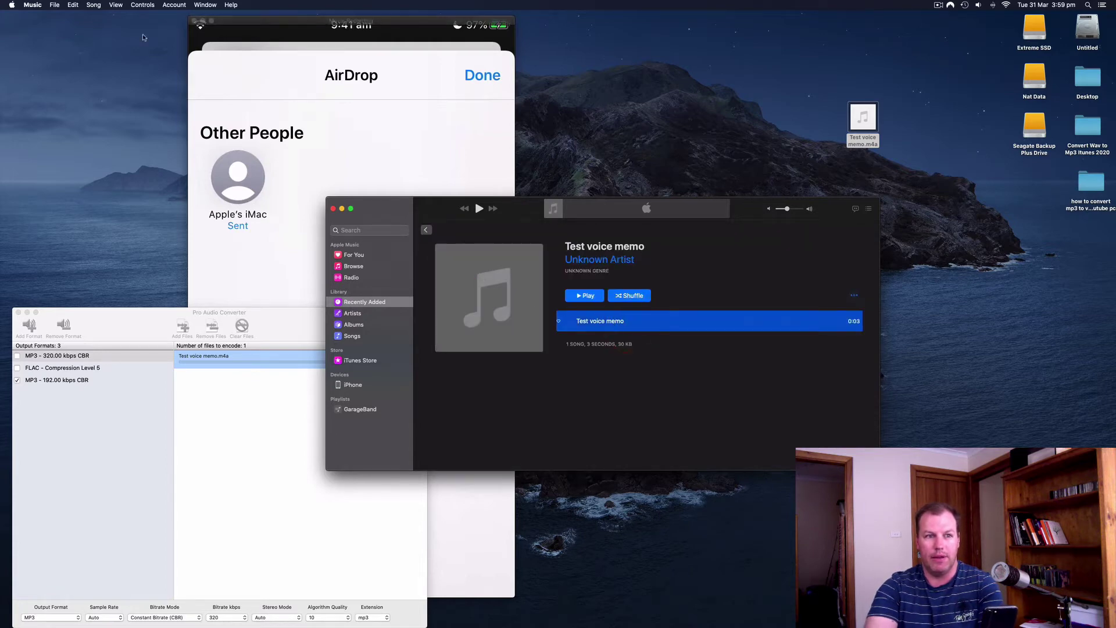
left_click(54, 4)
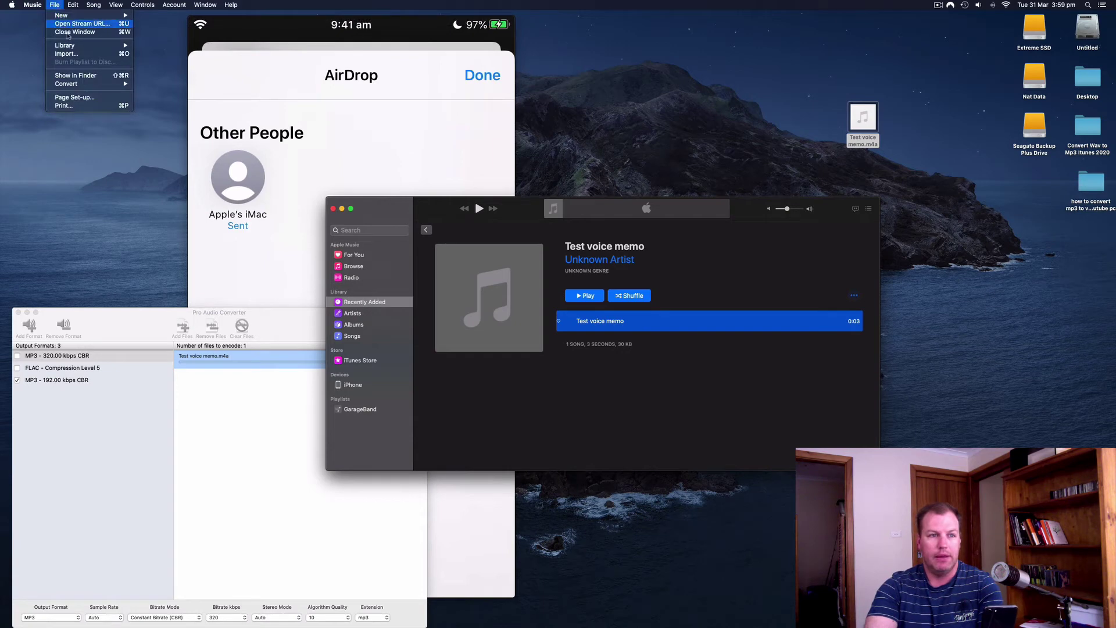
mouse_move(91, 88)
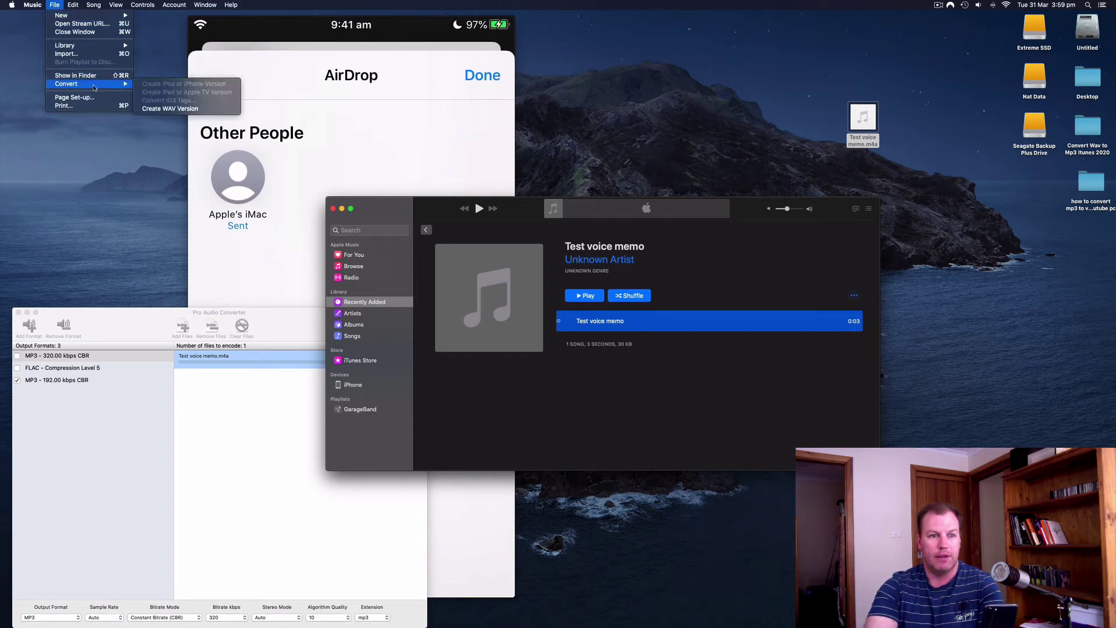
mouse_move(32, 5)
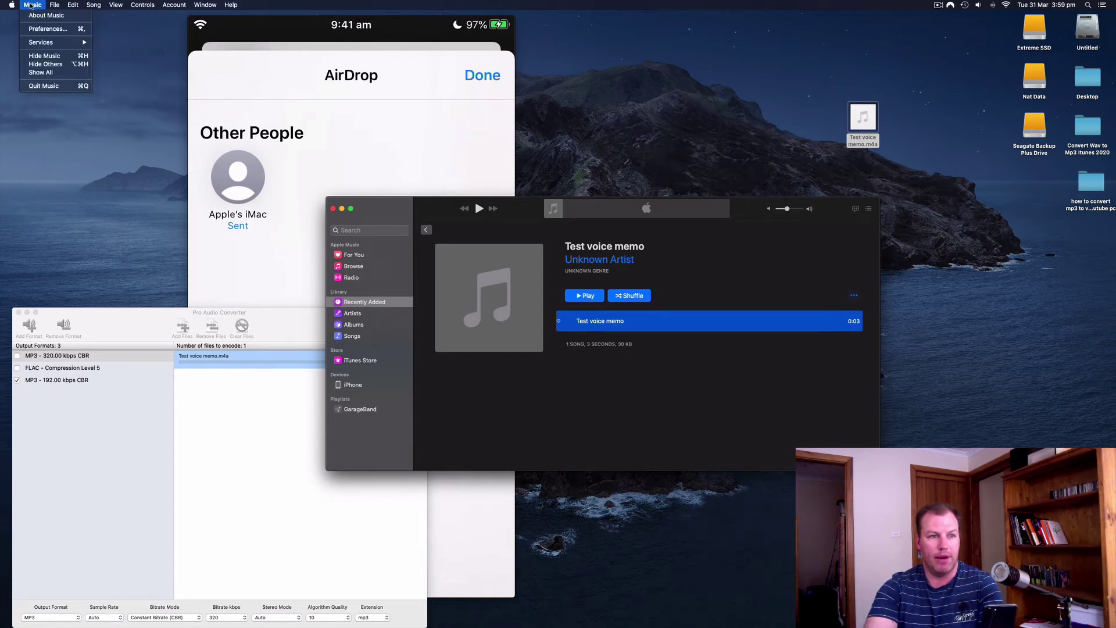
left_click(40, 32)
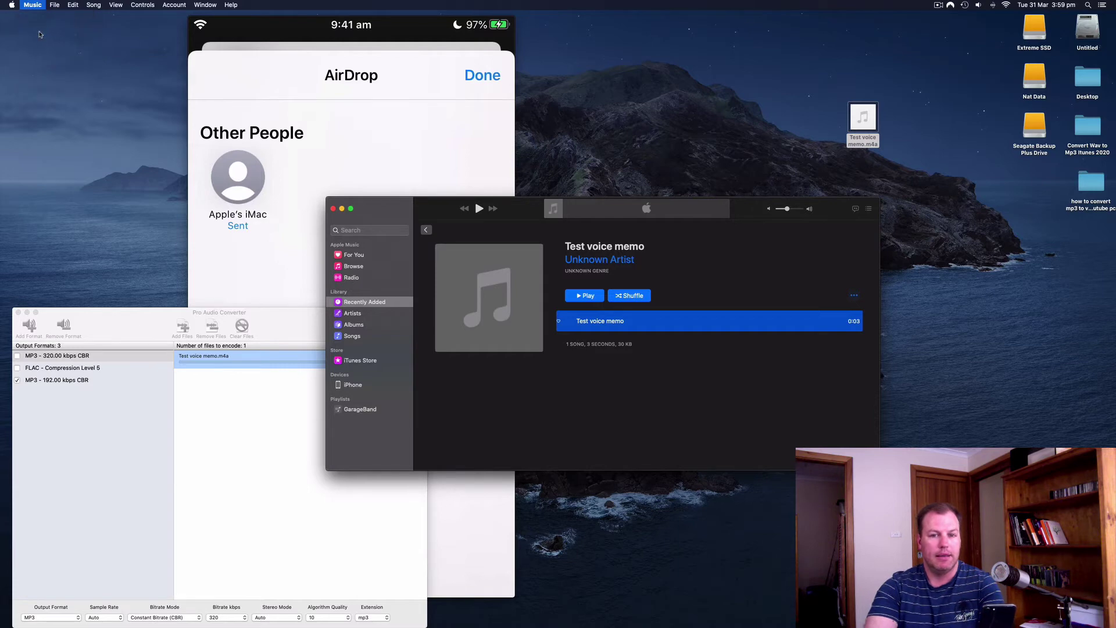
left_click(558, 224)
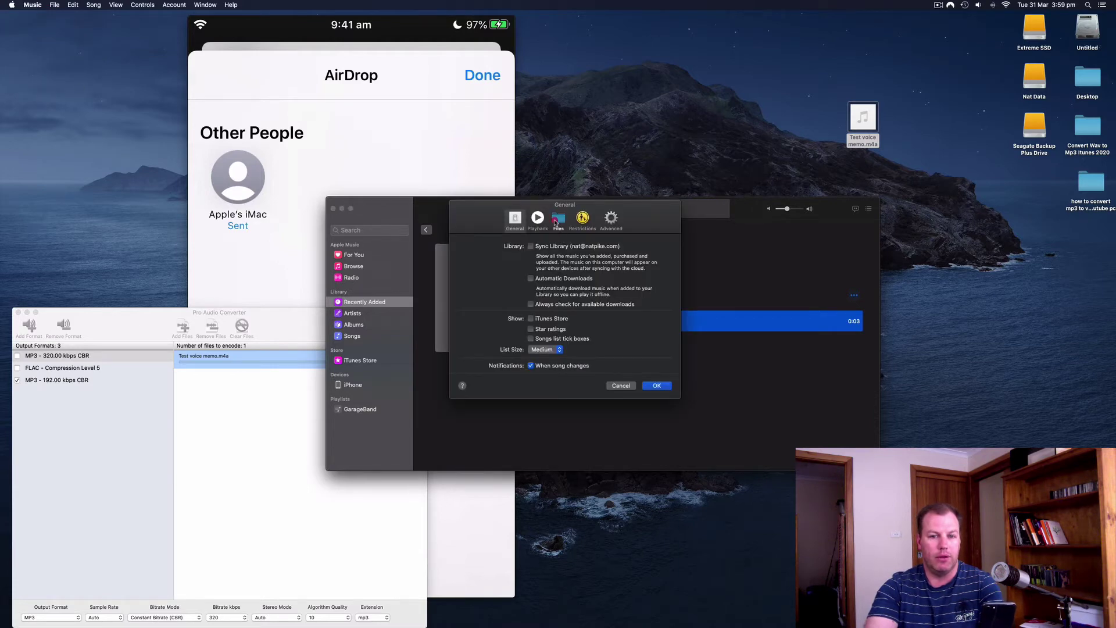
left_click(517, 325)
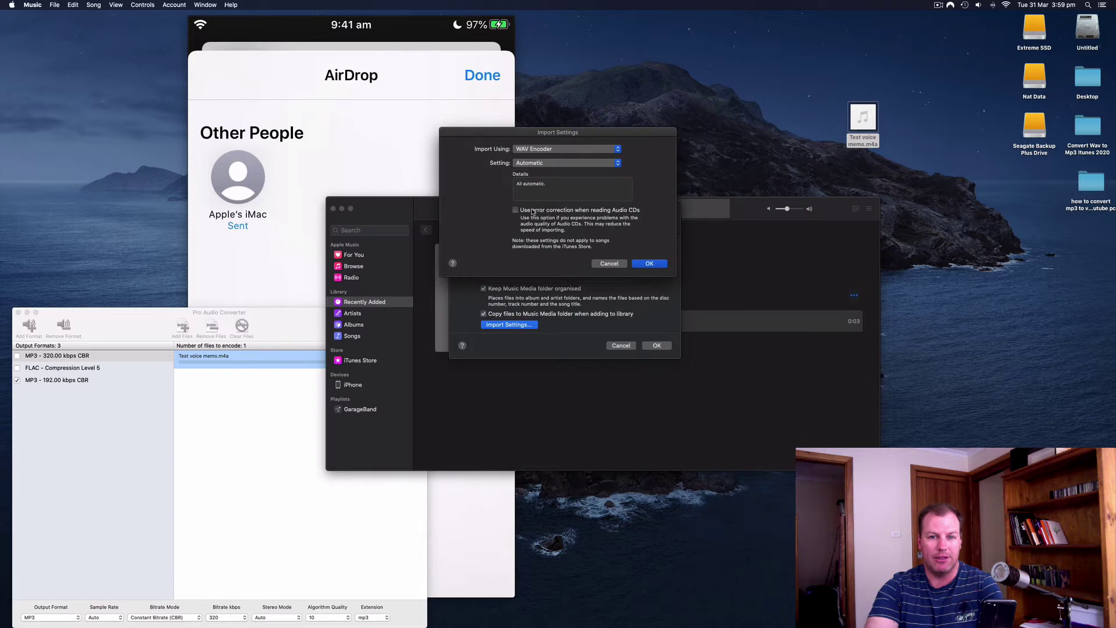
left_click(541, 149)
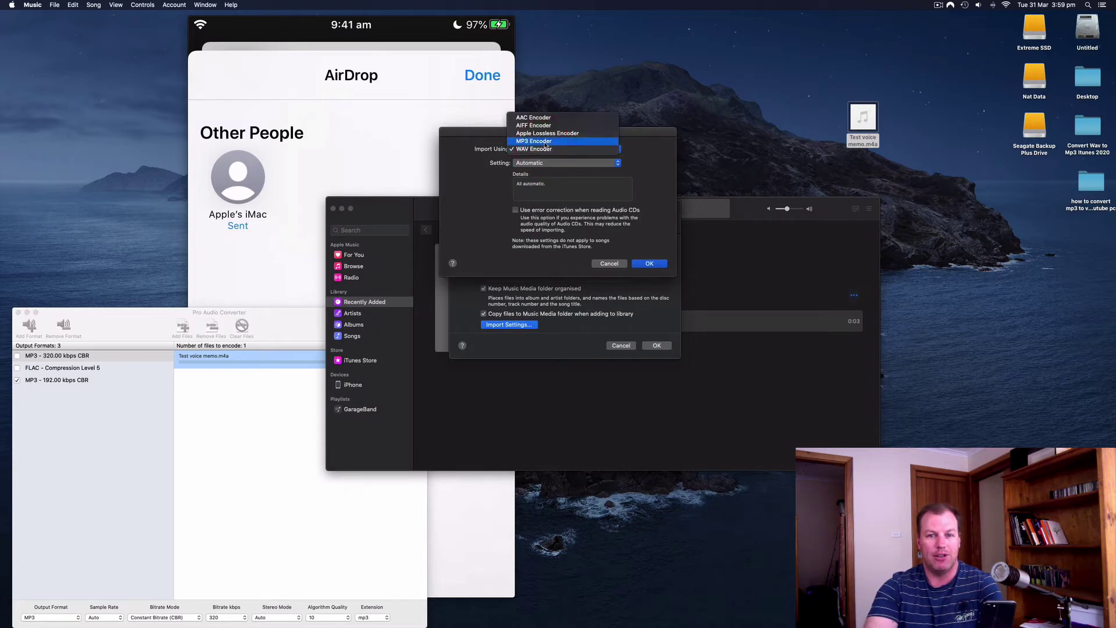
left_click(545, 146)
left_click(651, 264)
left_click(657, 346)
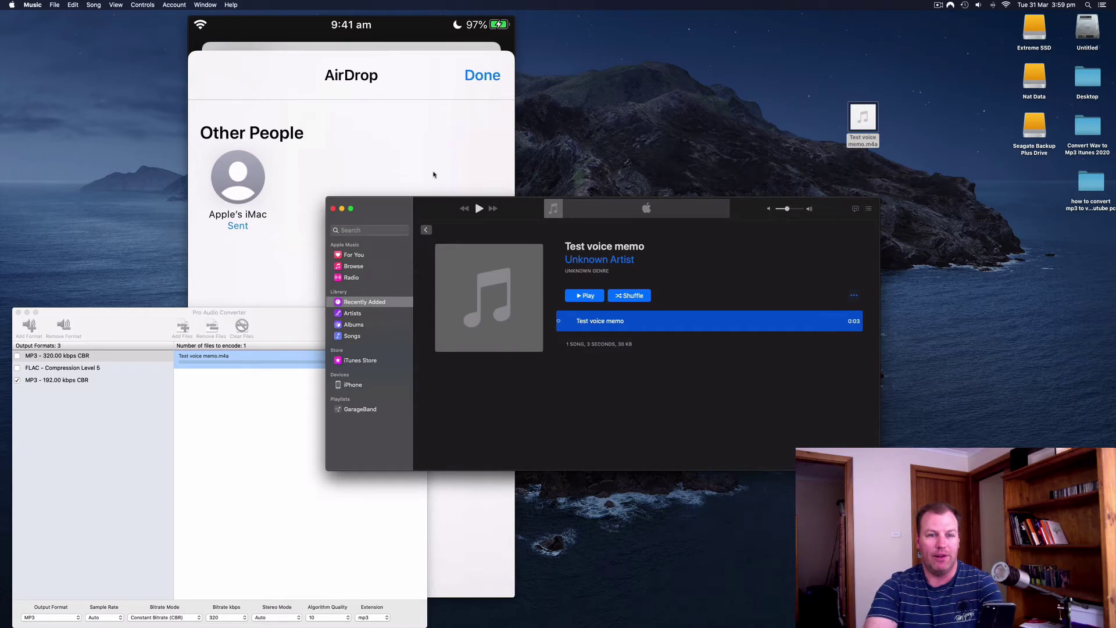
- Create an MP3 version of Test voice memo and play it briefly to check it
left_click(55, 4)
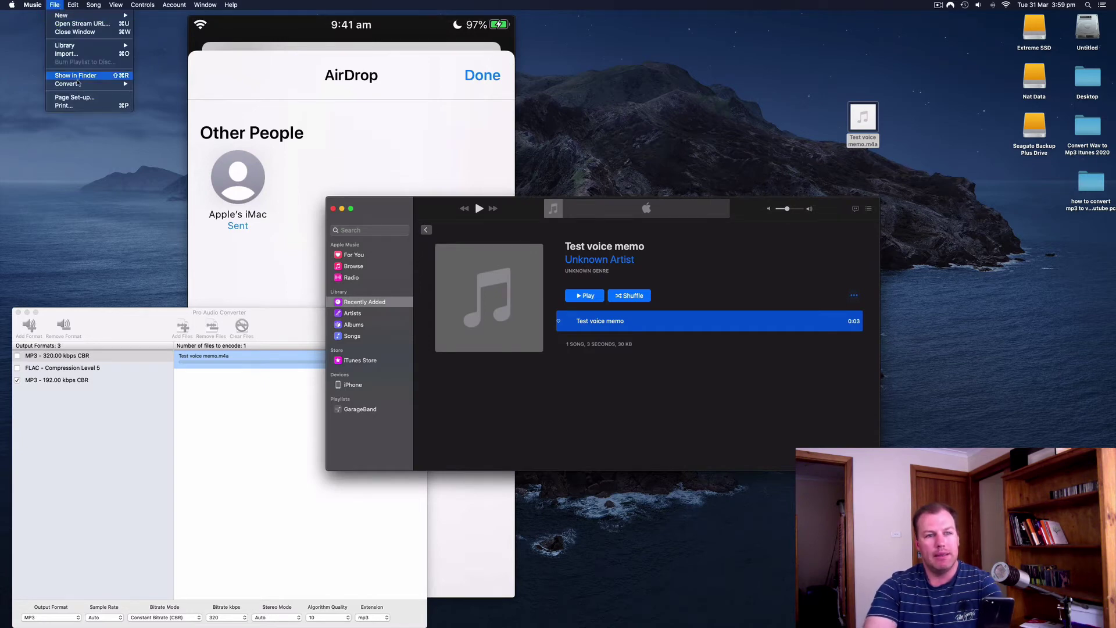
mouse_move(82, 86)
left_click(155, 109)
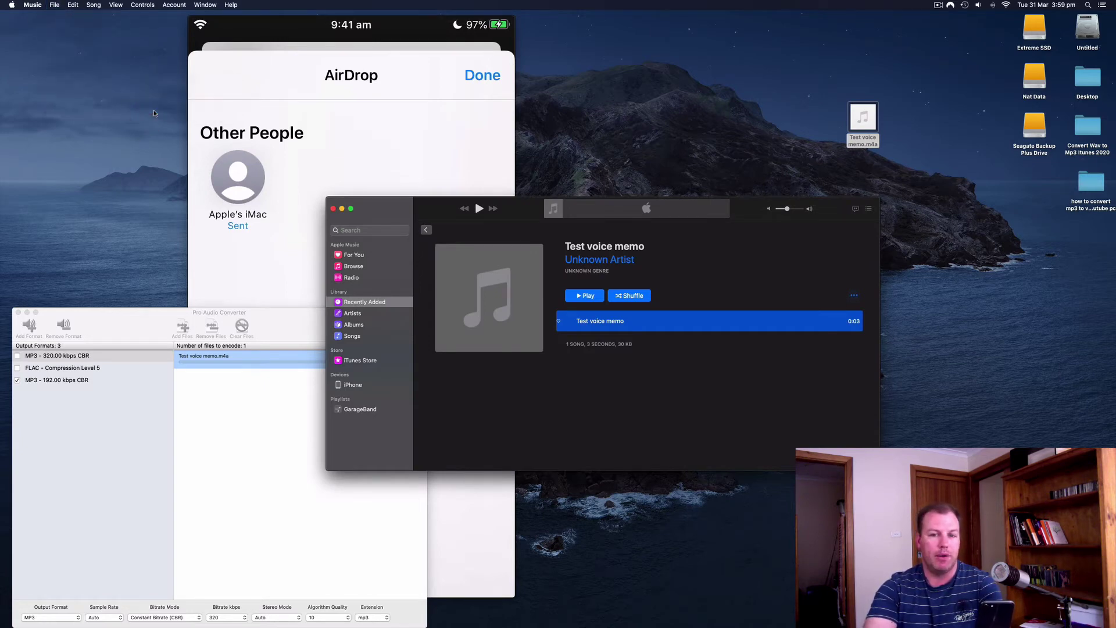
left_click(479, 208)
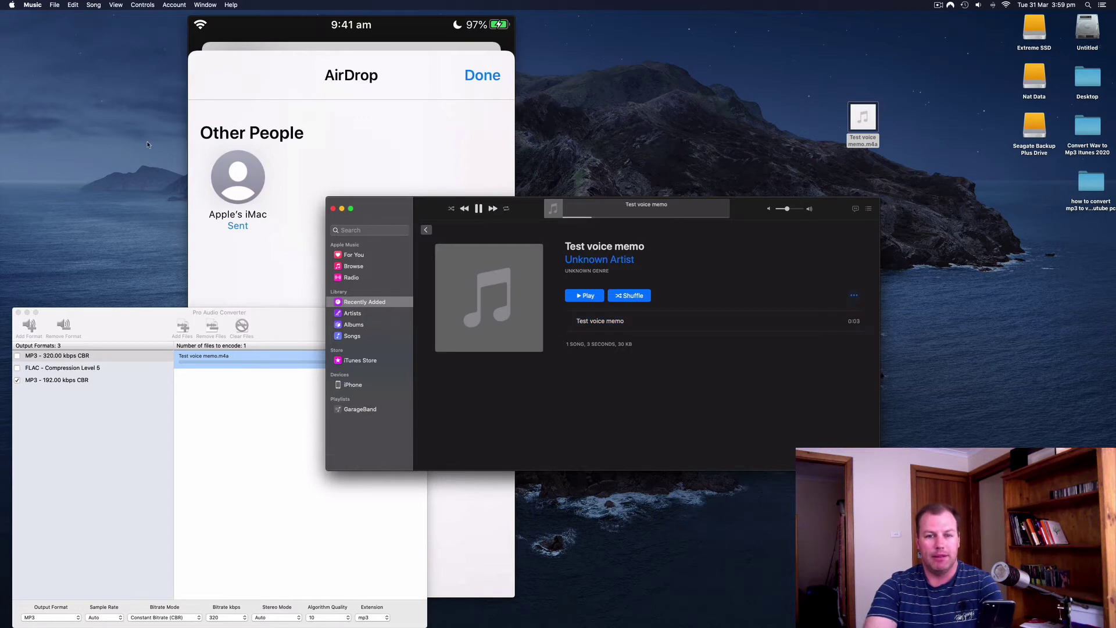
left_click(481, 208)
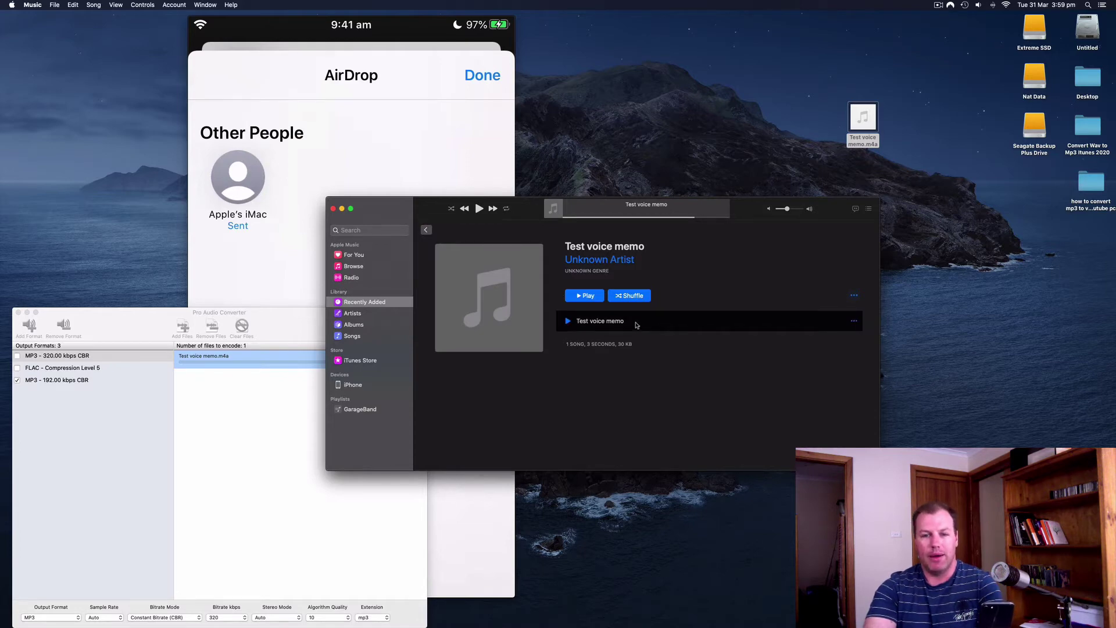
- Reveal the track in Finder and place Test voice memo.mp3 on the desktop beside the .m4a
right_click(614, 323)
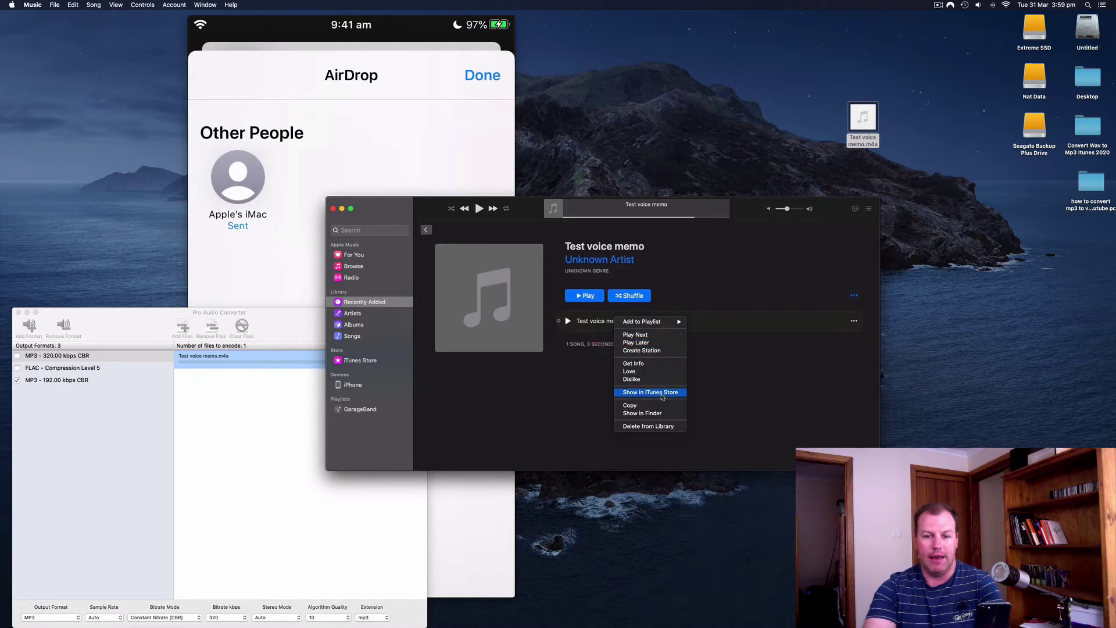
left_click(659, 413)
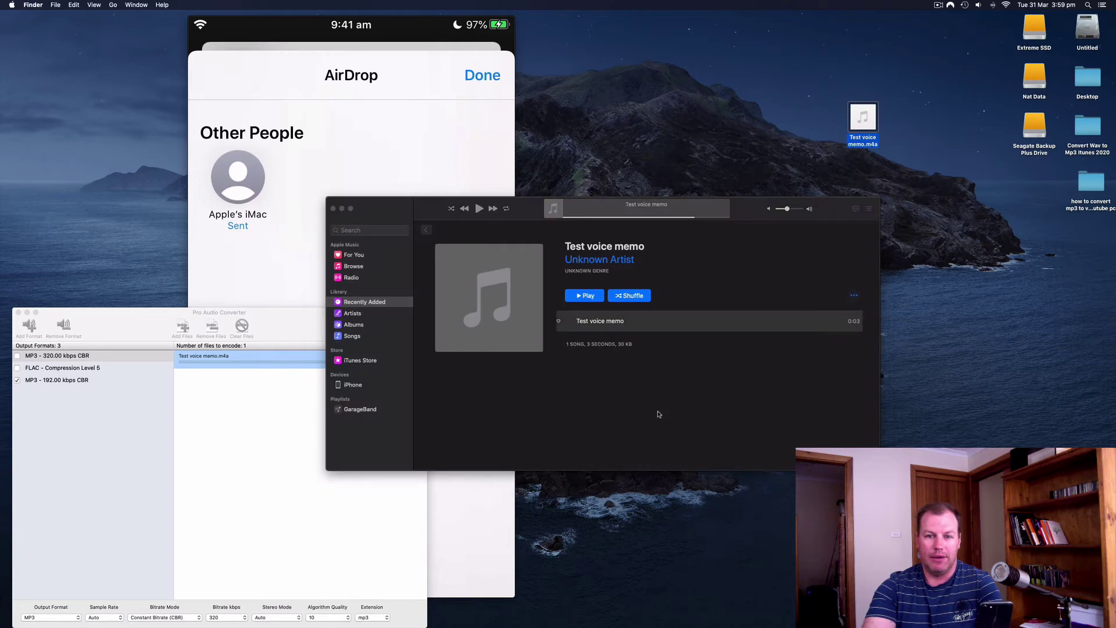
left_click(615, 364)
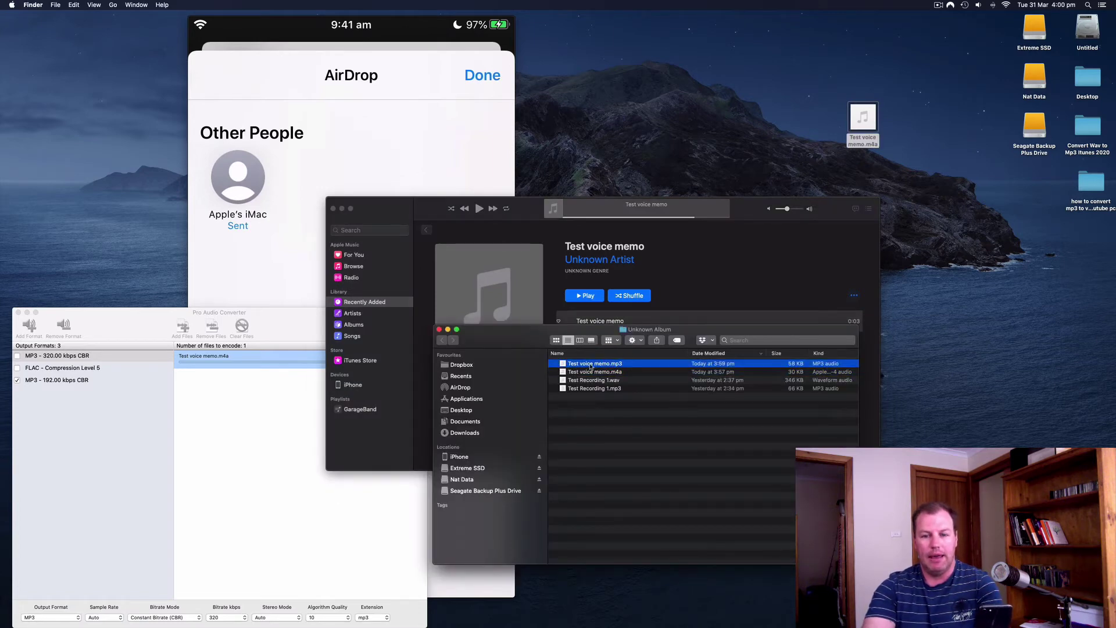
left_click_drag(586, 364, 995, 262)
left_click(991, 335)
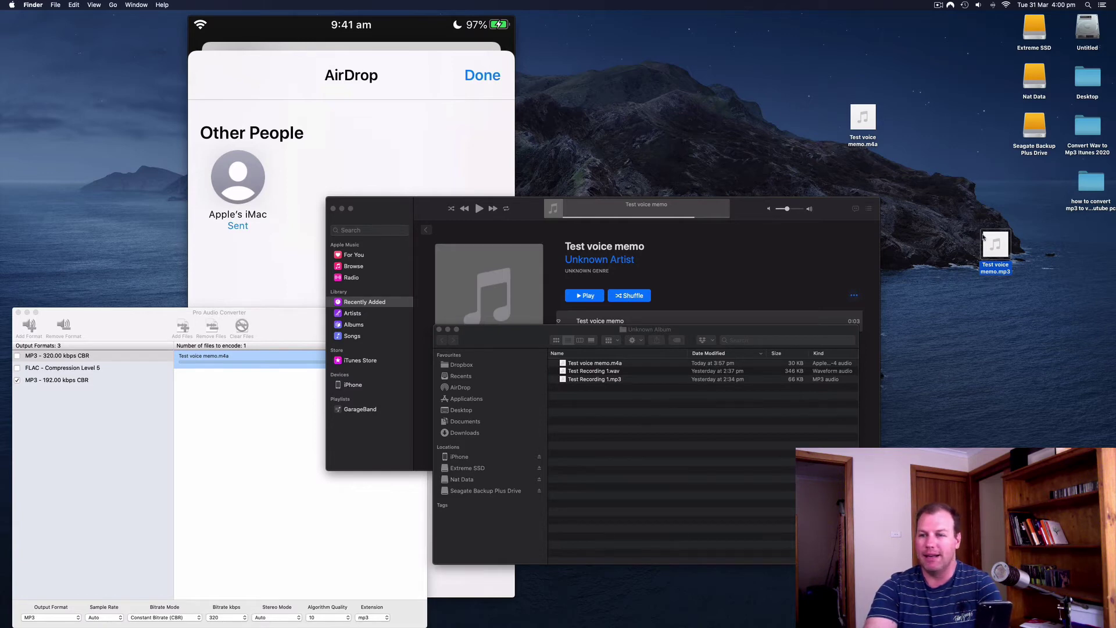
left_click_drag(988, 236, 796, 116)
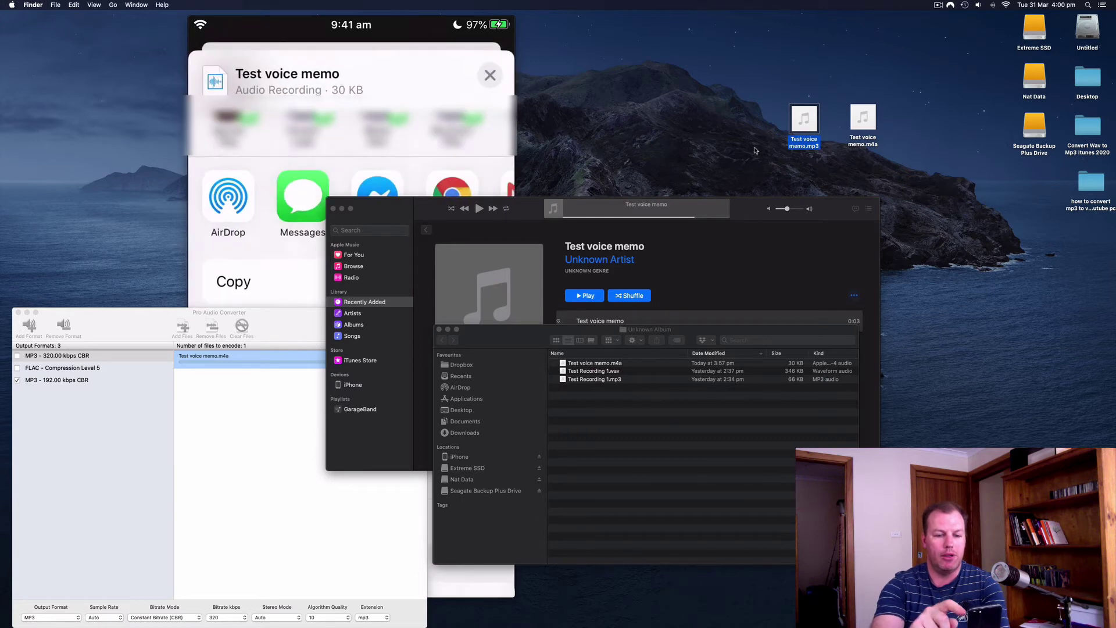
- Bring the QuickTime iPhone mirror window to the front
left_click(506, 100)
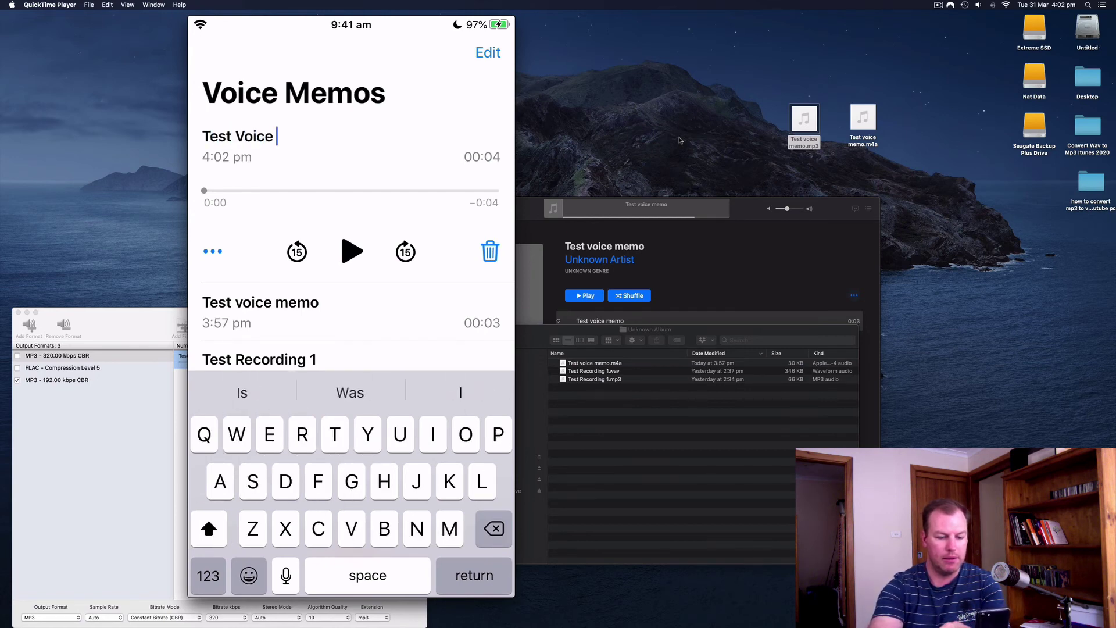
- Complete the new recording's title as 'Test Voice Memo 2'
type("mo 2")
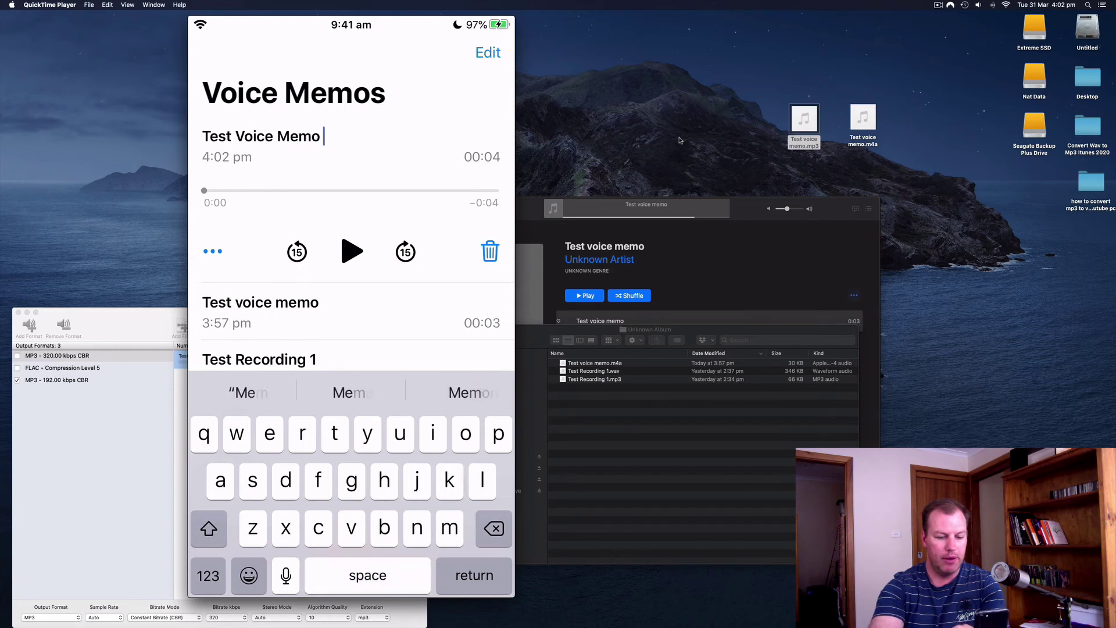